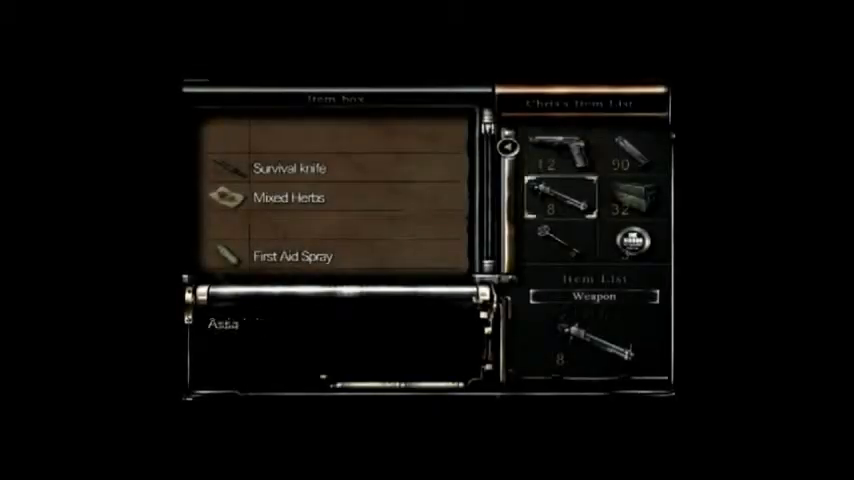
key("Down")
key("Right")
key("Return")
key("Return")
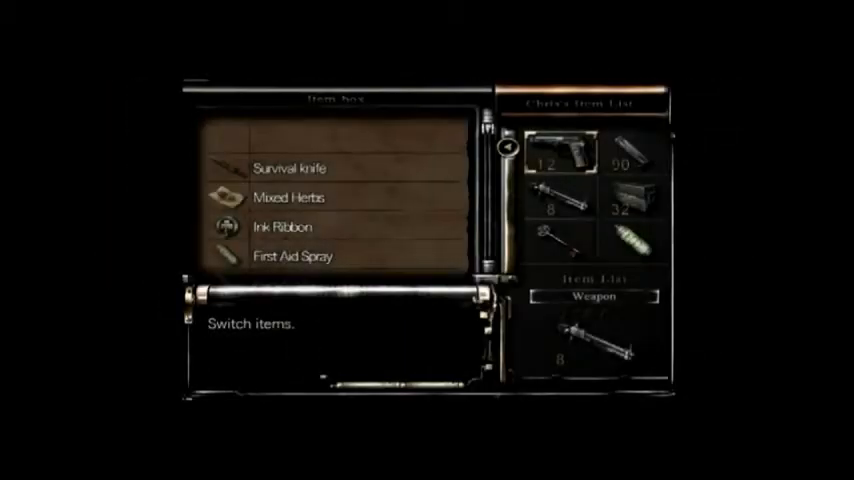
key("Down")
key("Down")
key("Right")
key("Return")
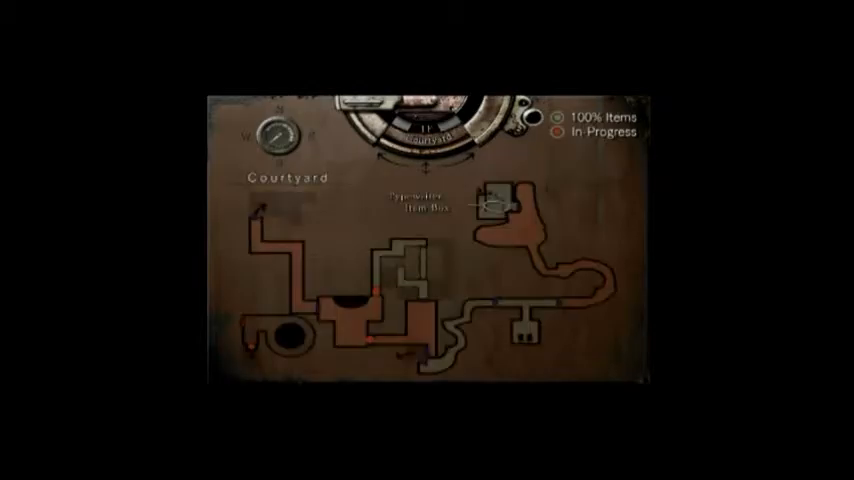
key("Left")
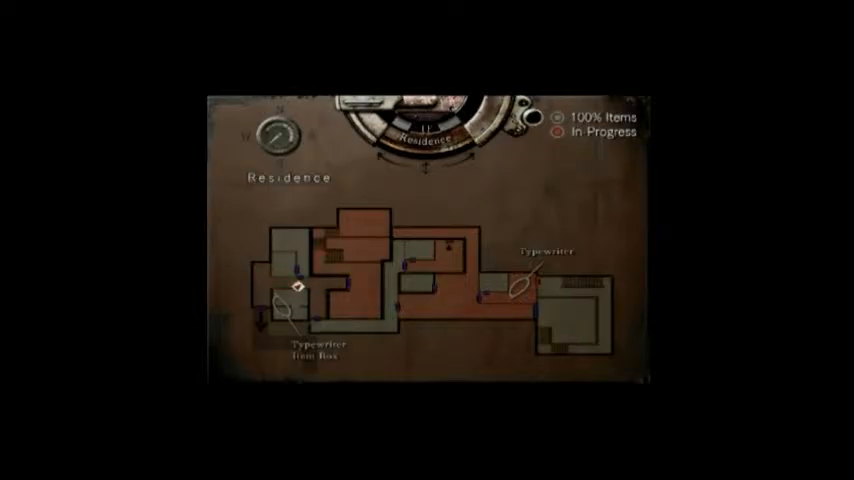
key("Escape")
key("Left")
key("Left")
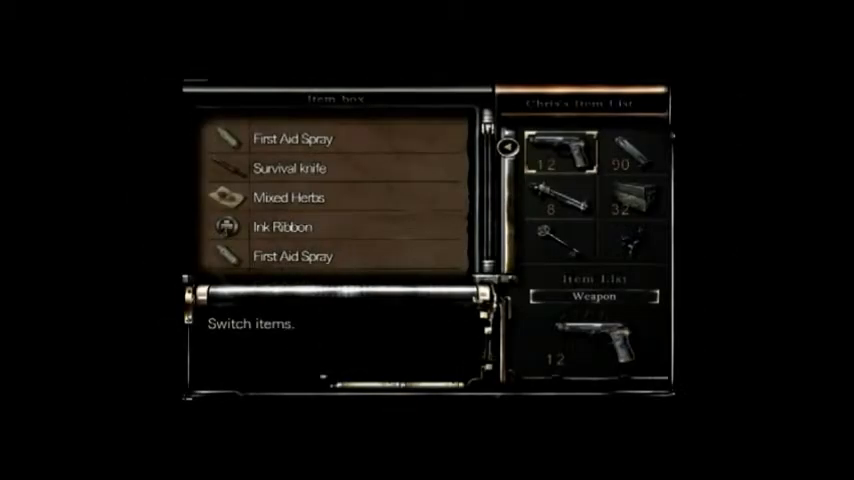
key("Down")
key("Down")
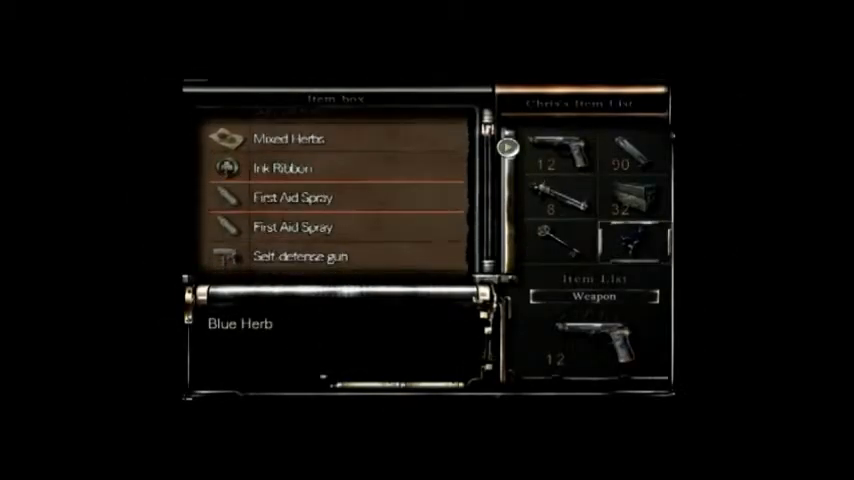
key("Down")
key("Down")
key("Down")
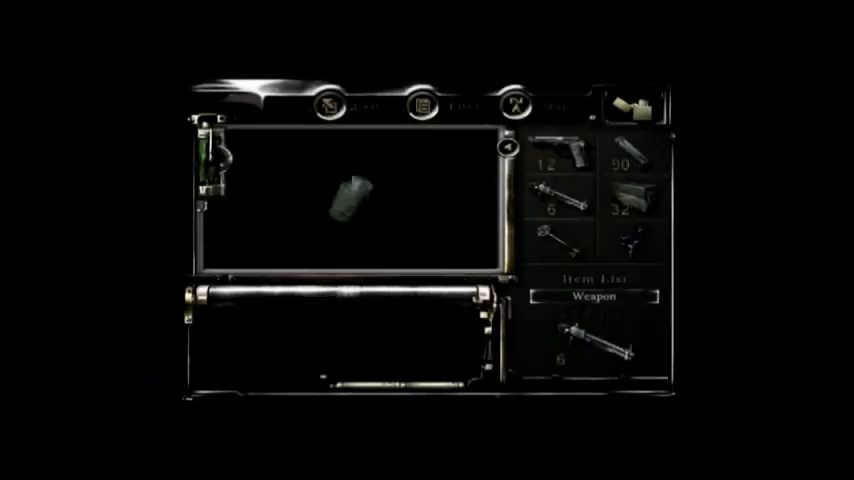
key("Return")
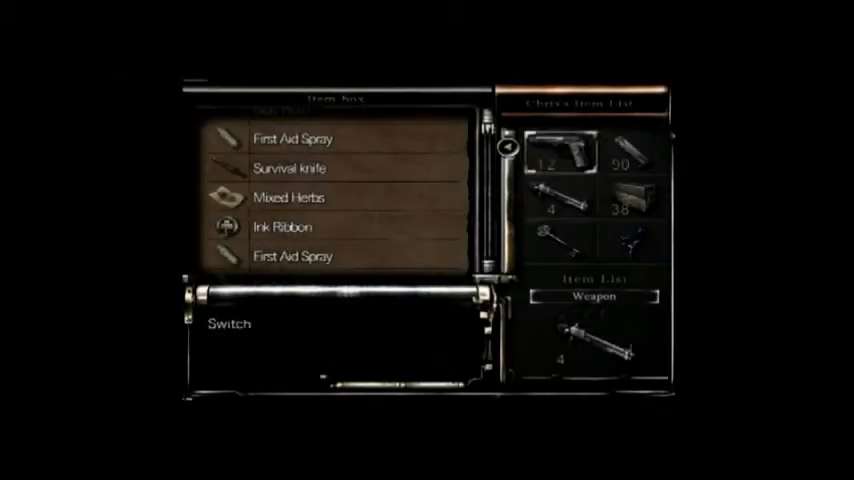
key("Down")
key("Down")
key("Down")
key("Down")
key("Down")
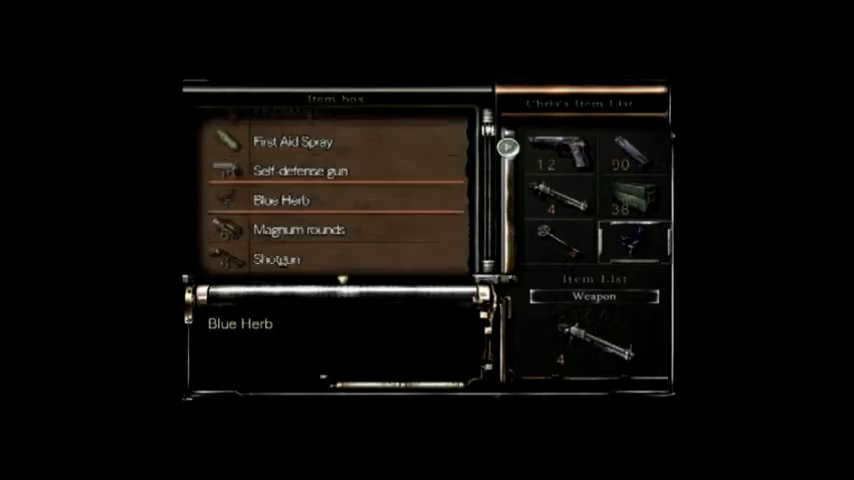
key("Down")
key("Down")
key("Return")
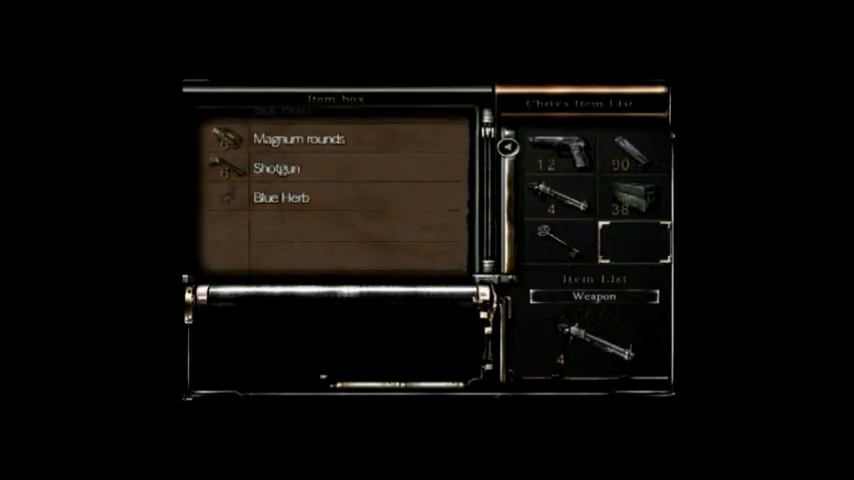
key("Escape")
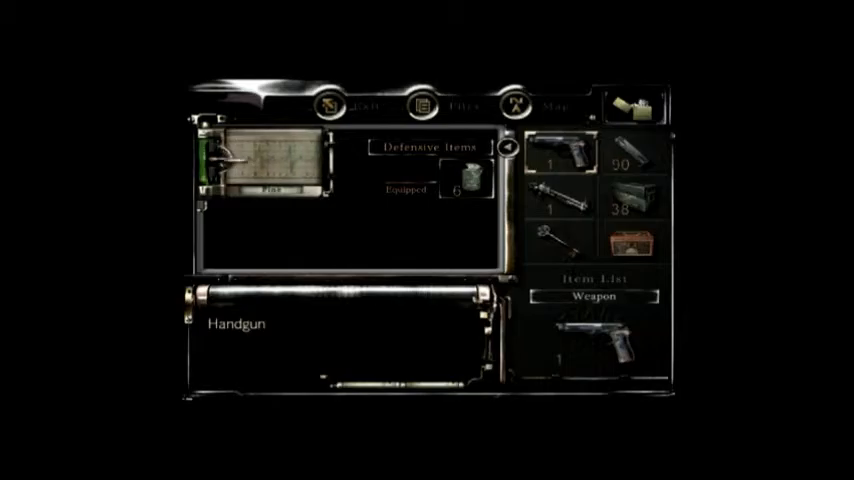
key("Down")
key("Return")
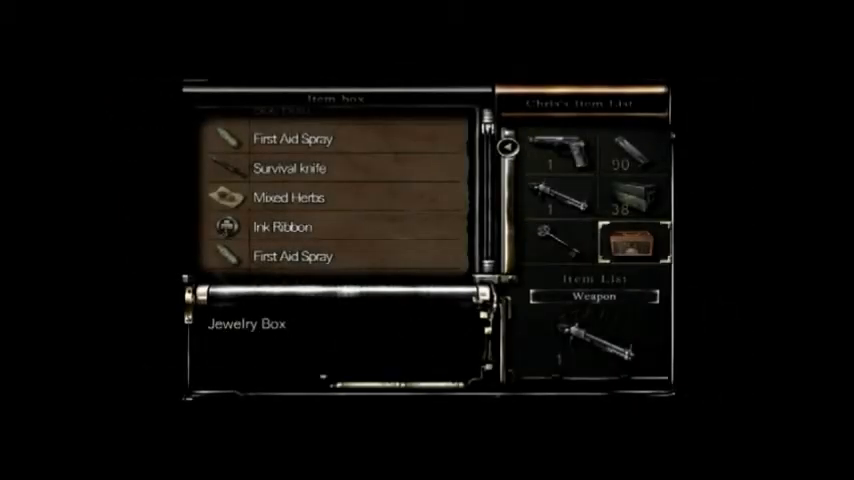
key("Down")
key("Down")
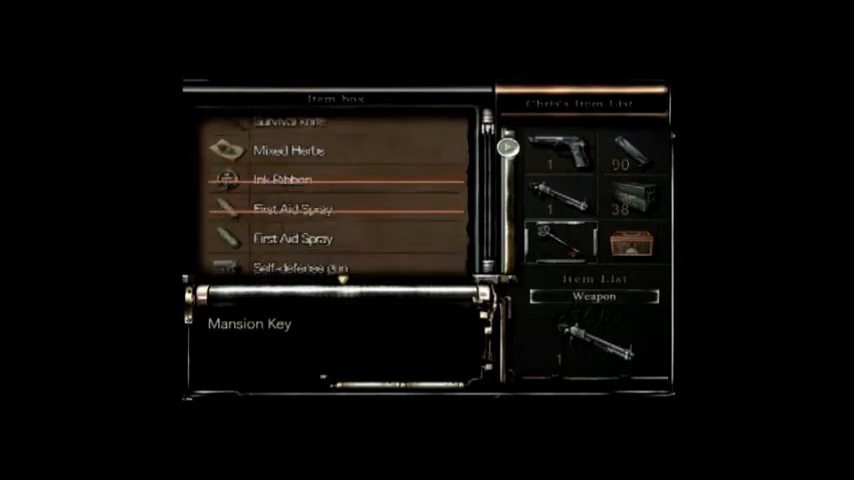
key("Down")
key("Down")
key("Down")
key("Down")
key("Down")
key("Down")
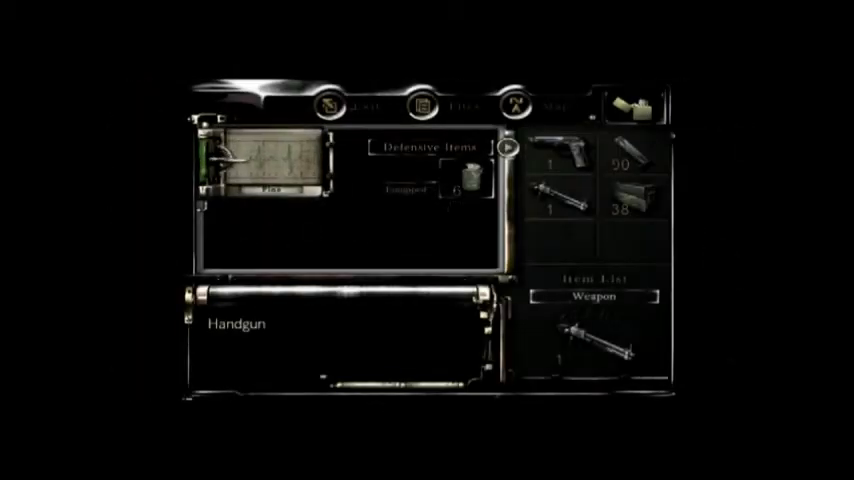
key("Return")
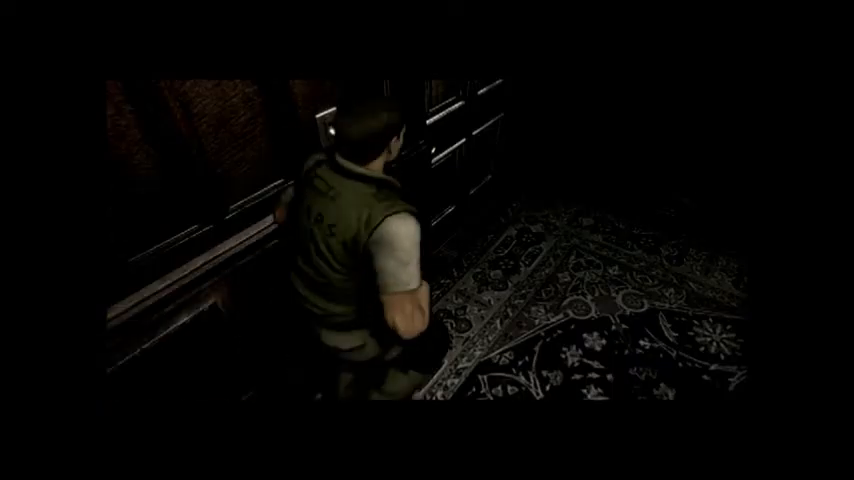
key("Return")
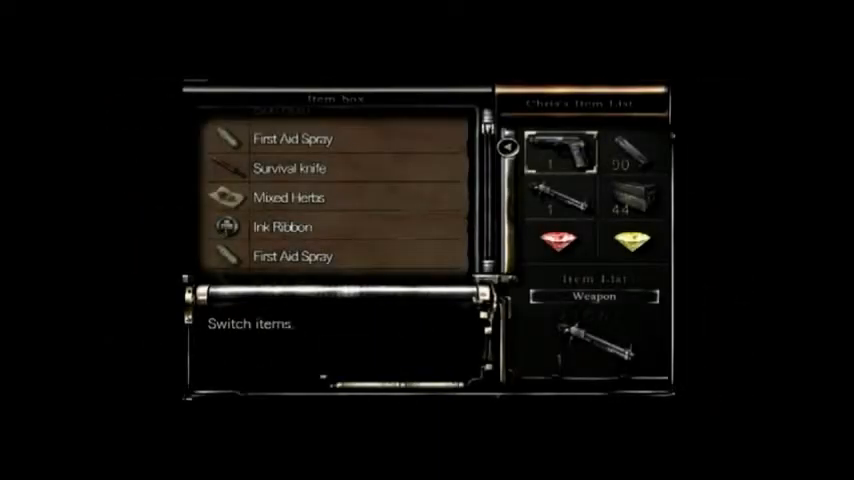
key("Down")
key("Down")
key("Down")
key("Down")
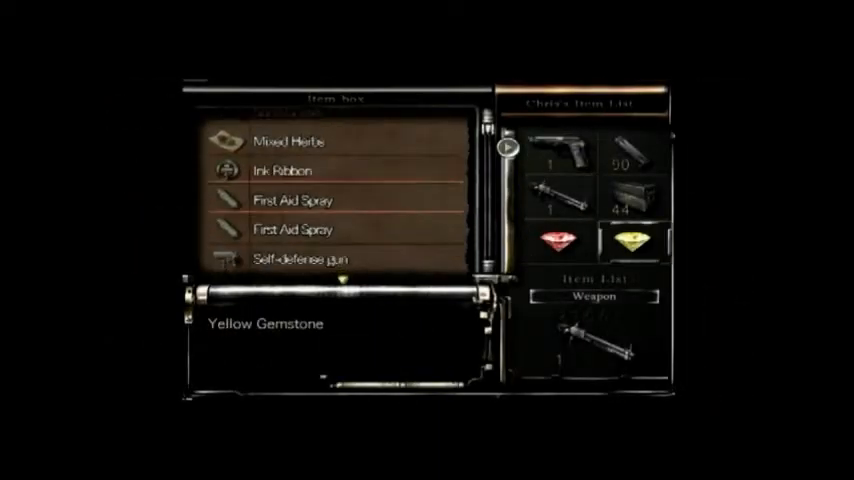
key("Down")
key("Down")
key("Down")
key("Down")
key("Down")
key("Down")
key("Down")
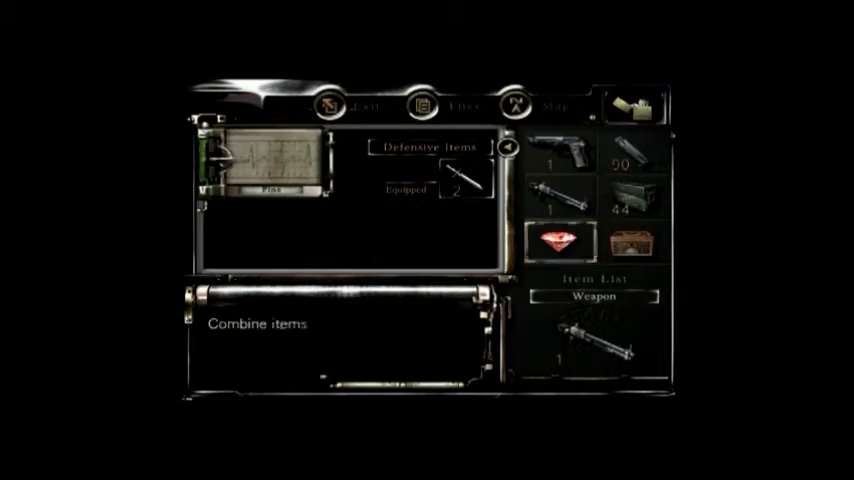
key("Right")
key("Return")
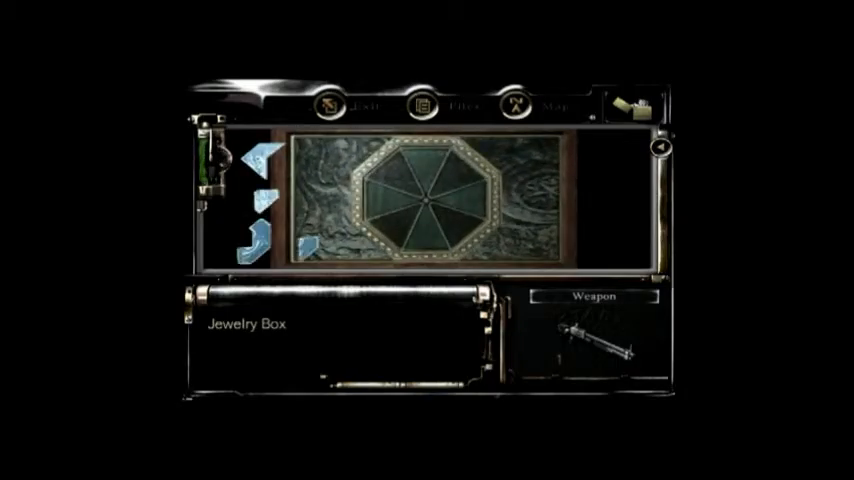
key("Return")
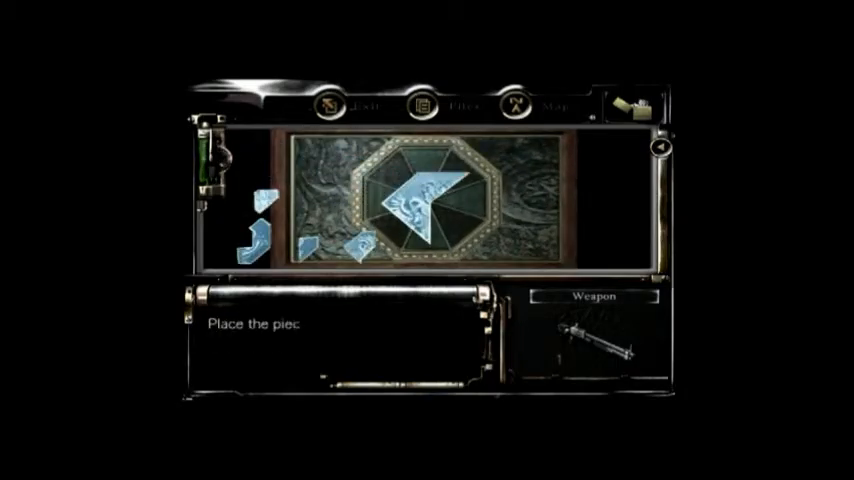
key("Left")
key("Left")
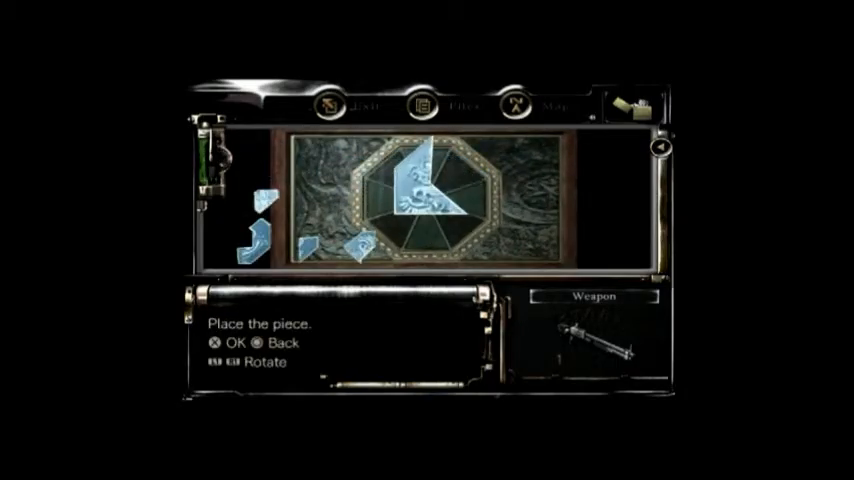
key("Left")
key("Left")
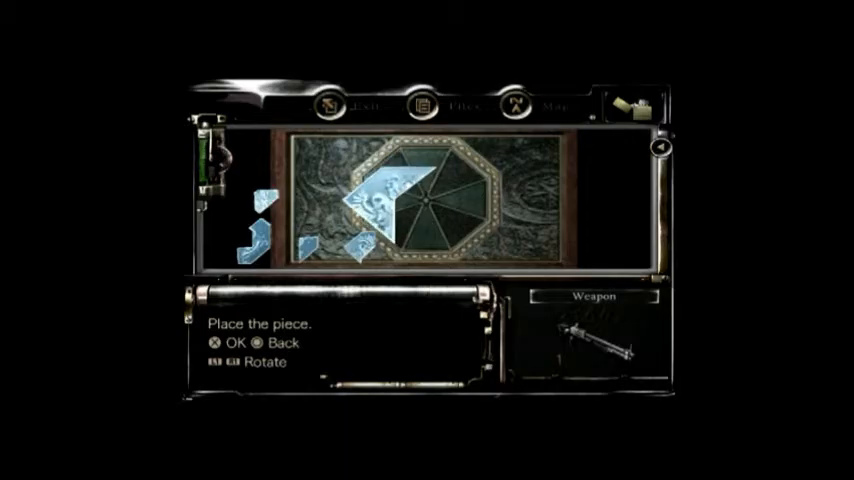
key("Right")
key("Return")
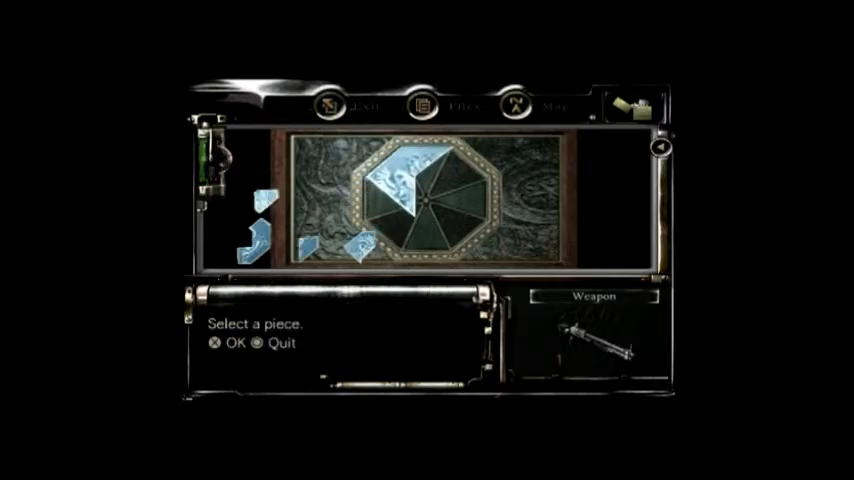
key("Return")
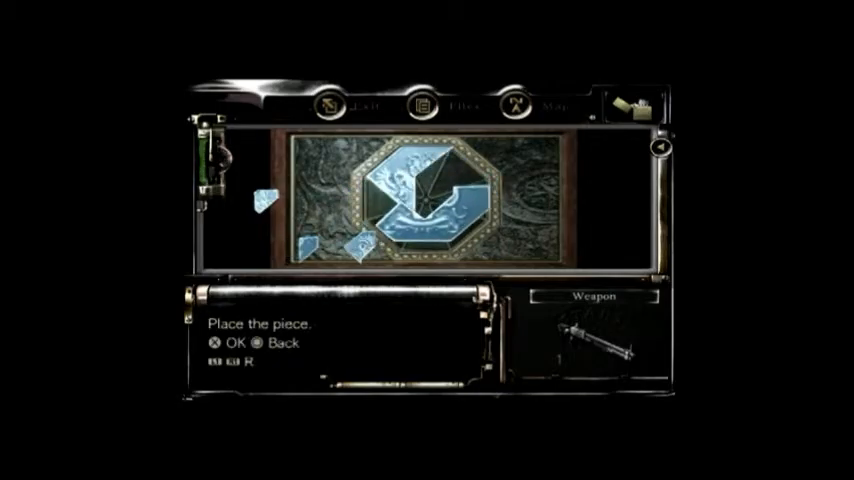
key("Return")
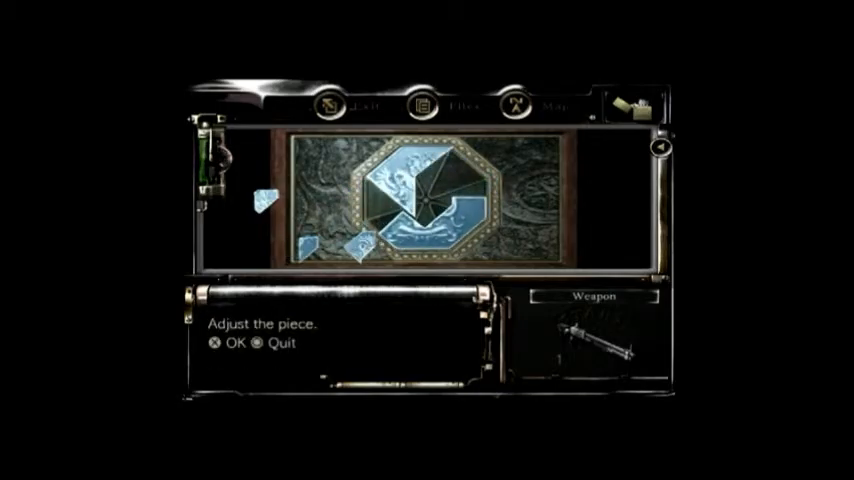
key("Right")
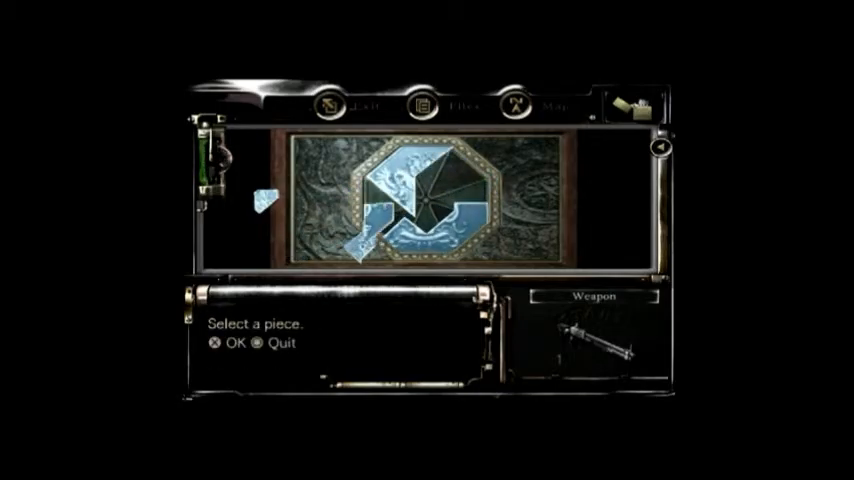
key("Return")
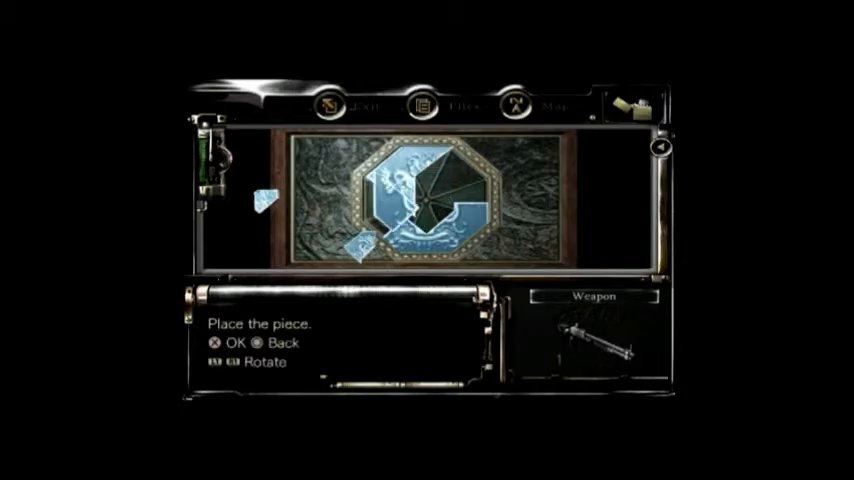
key("Return")
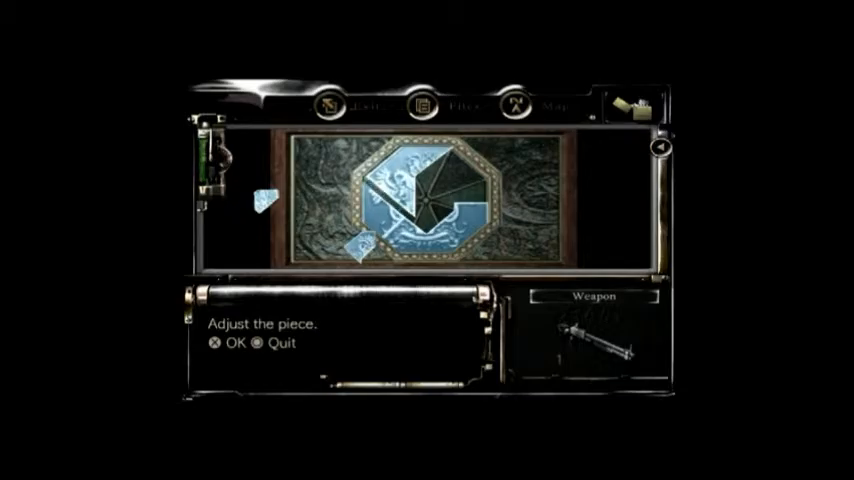
key("Return")
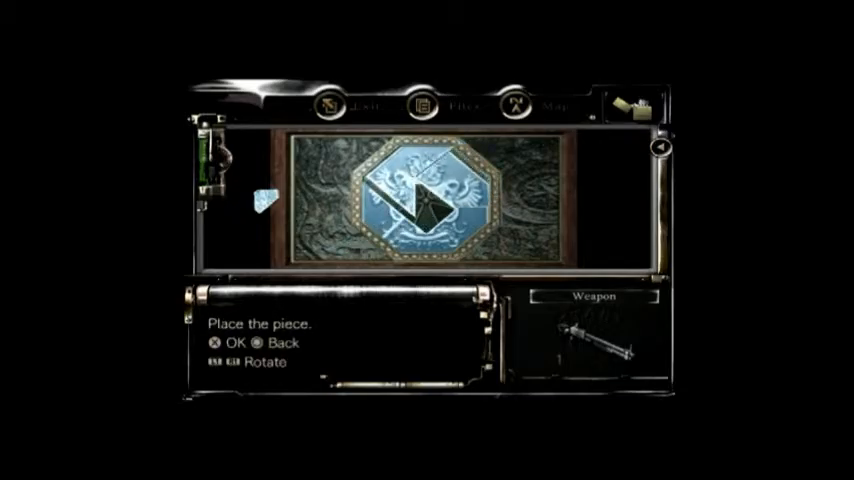
key("Return")
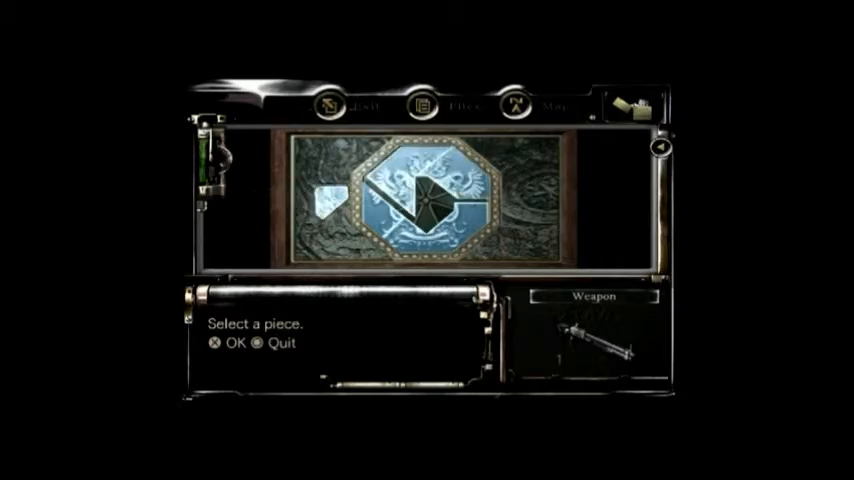
key("Return")
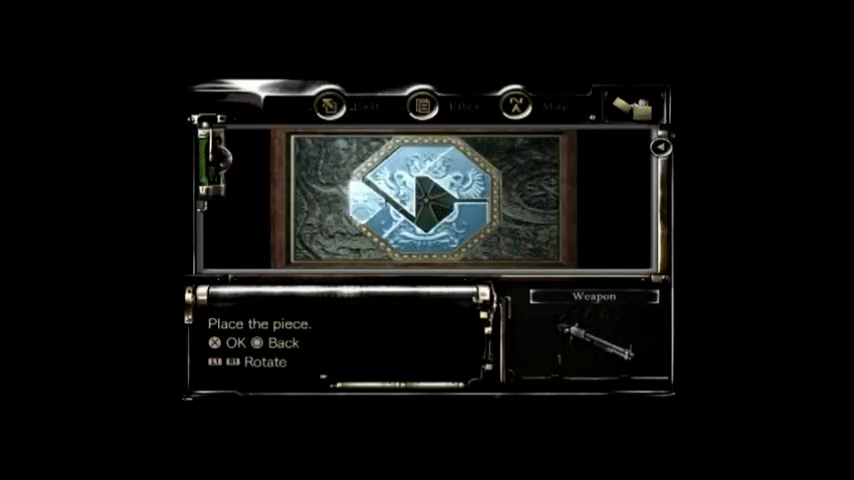
key("Return")
key("Return")
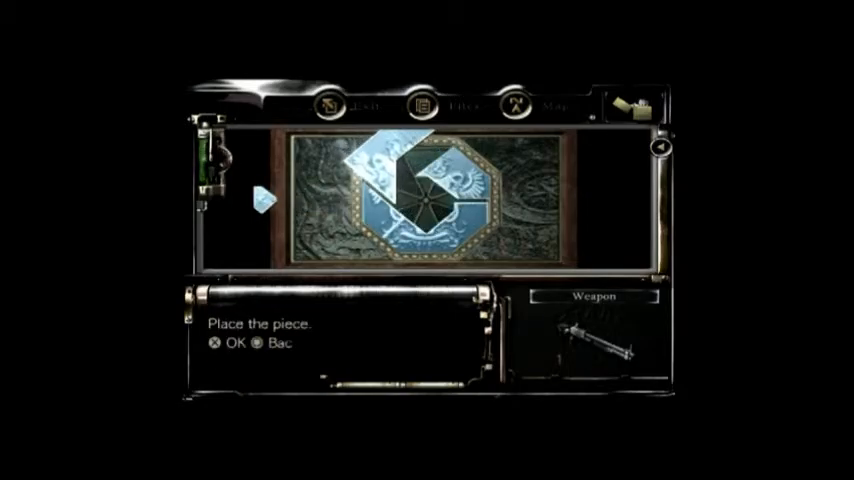
key("Return")
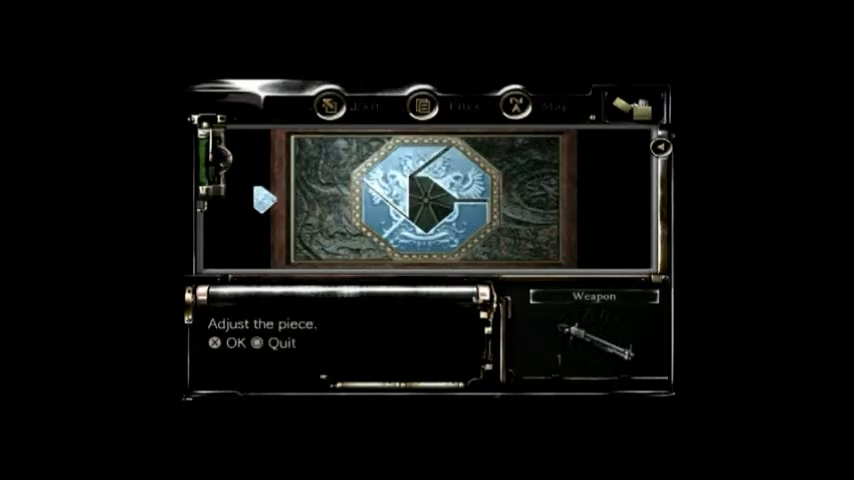
key("Return")
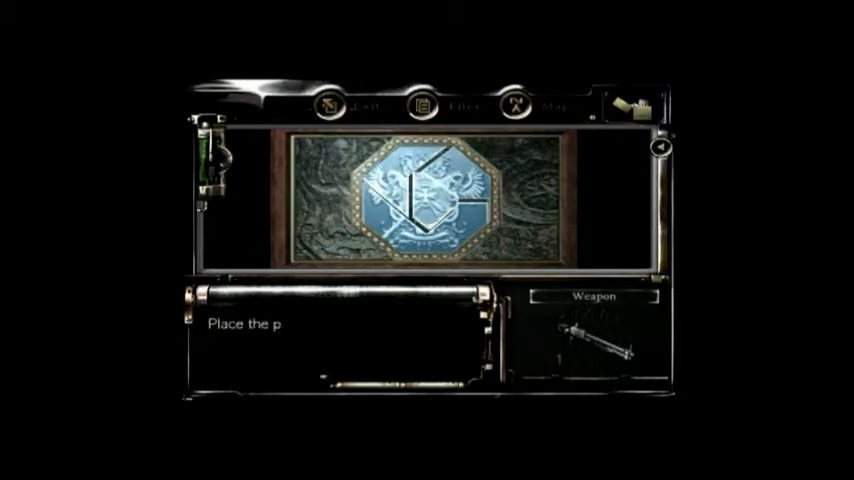
key("Return")
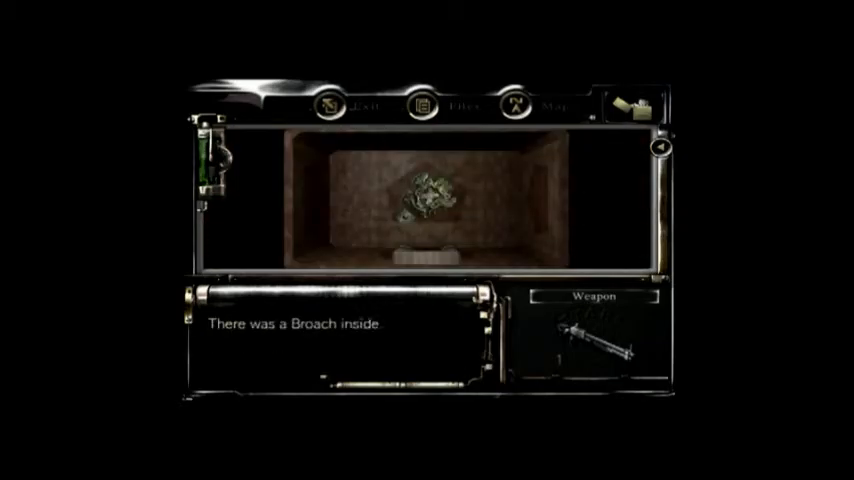
key("Return")
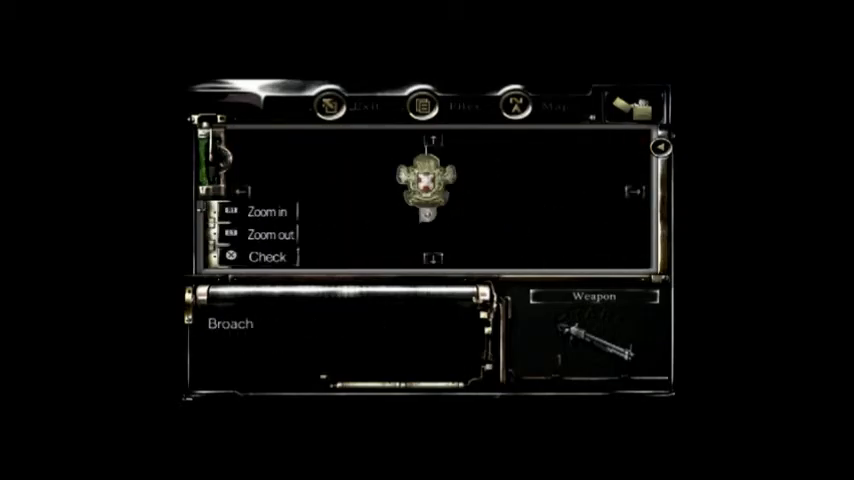
key("Return")
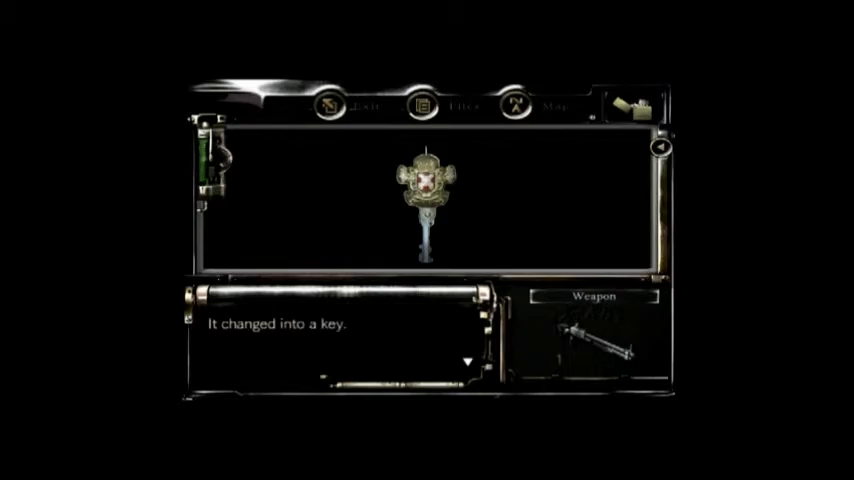
key("Return")
key("Return")
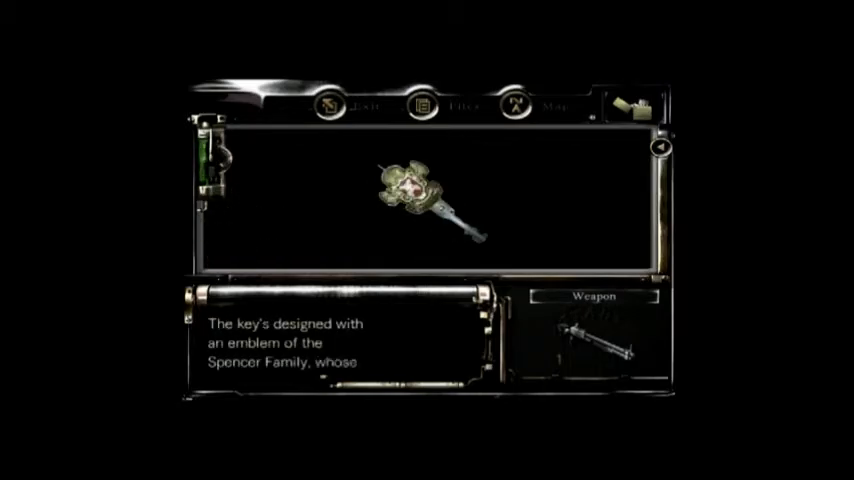
key("Return")
key("Return")
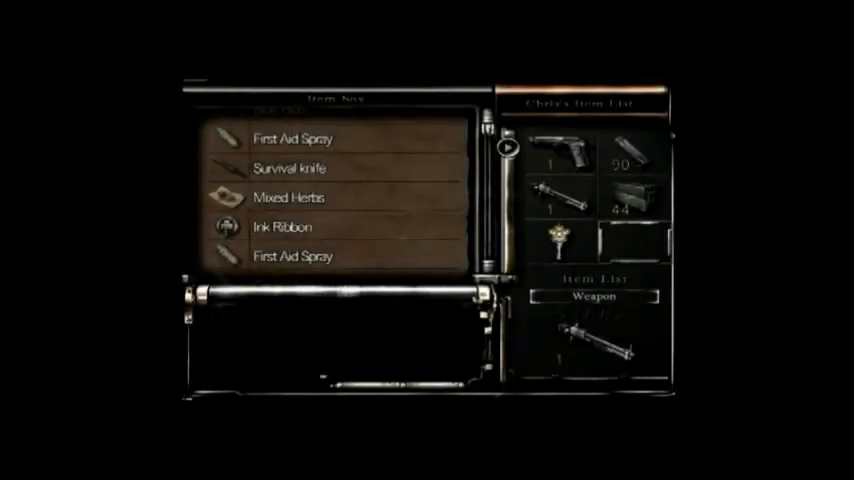
key("Down")
key("Down")
key("Down")
key("Down")
key("Down")
key("Down")
key("Down")
key("Down")
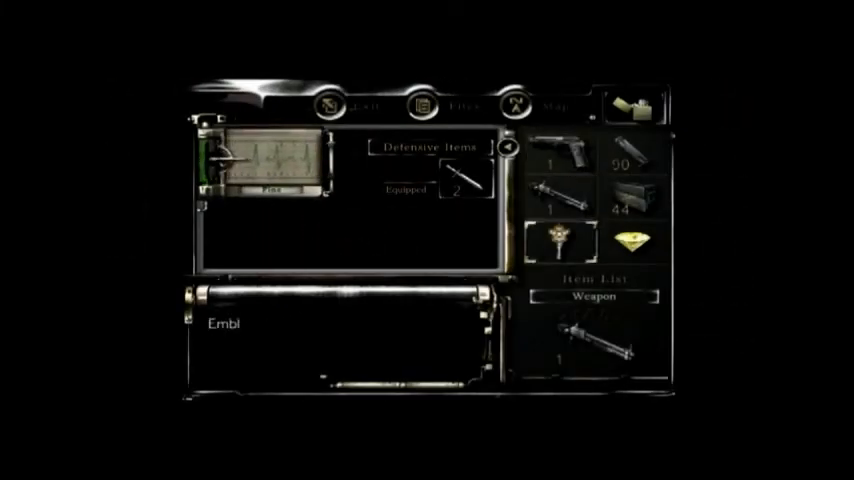
key("Right")
key("Return")
key("Return")
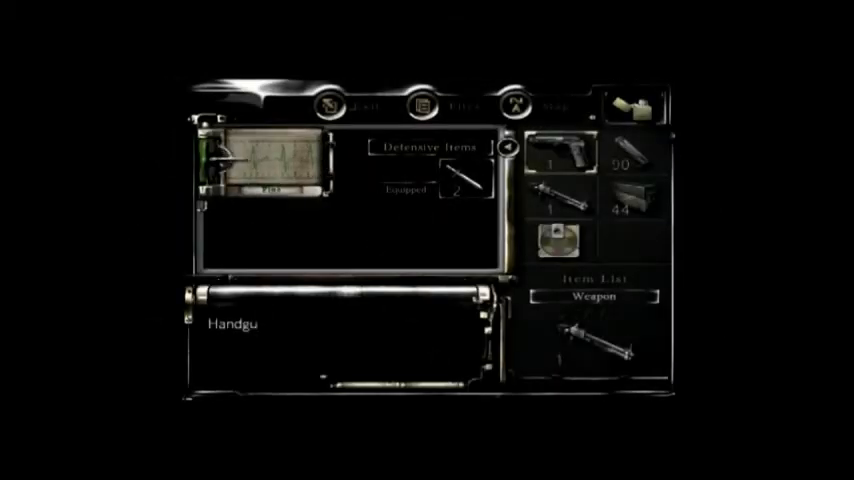
key("Down")
key("Return")
key("Down")
key("Down")
key("Escape")
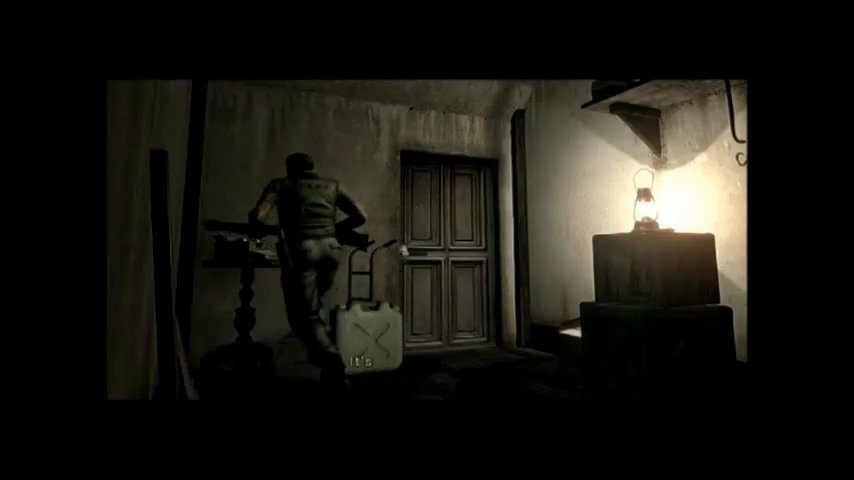
key("Return")
key("Return")
key("Return")
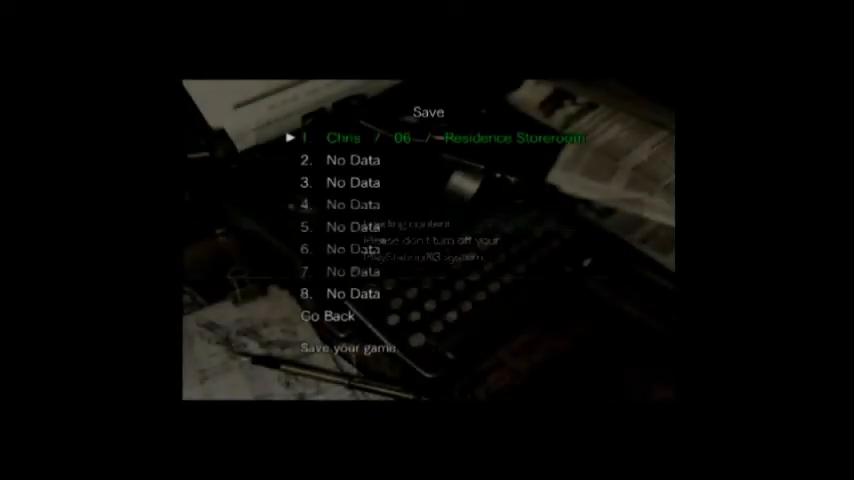
key("Return")
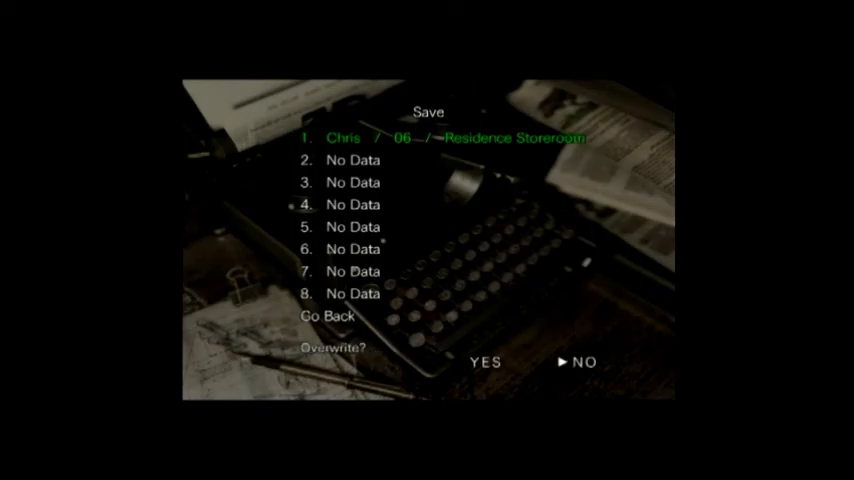
key("Left")
key("Return")
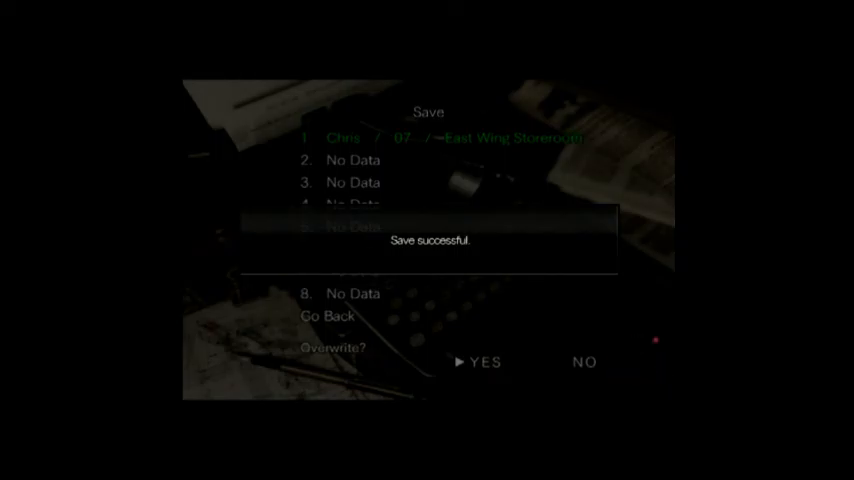
key("Return")
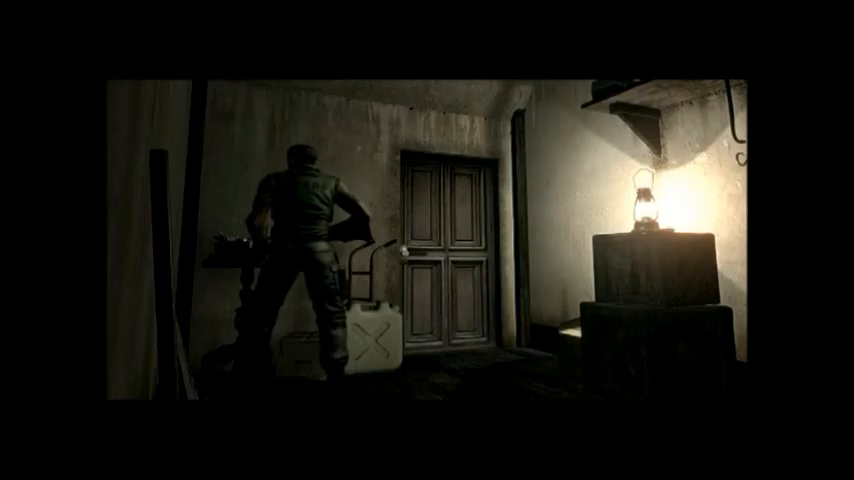